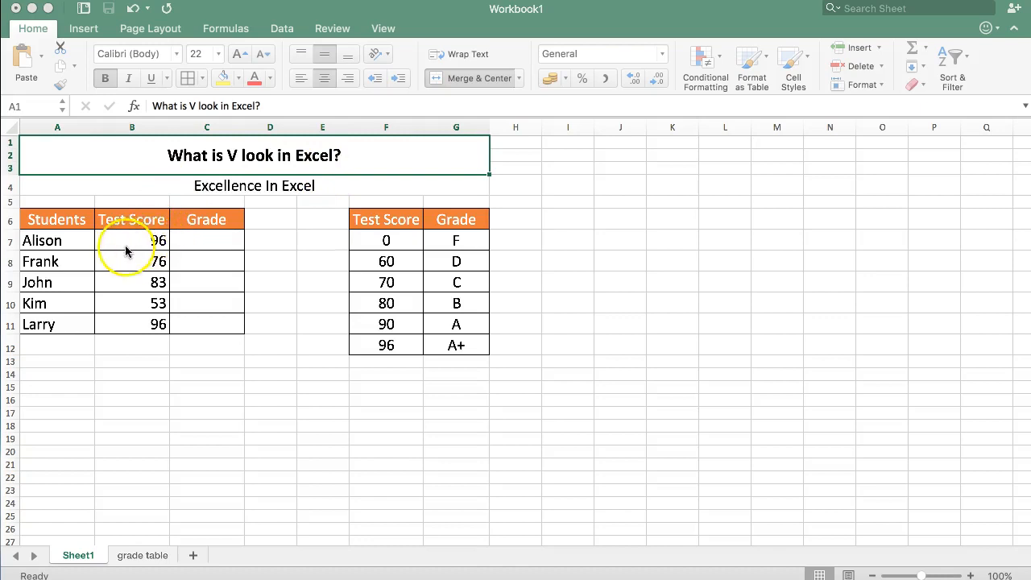
# - Examine the students' test scores in B7:B11, the empty grade column and the grade scale in F7:G12
pyautogui.moveTo(96, 240); pyautogui.dragTo(120, 325)
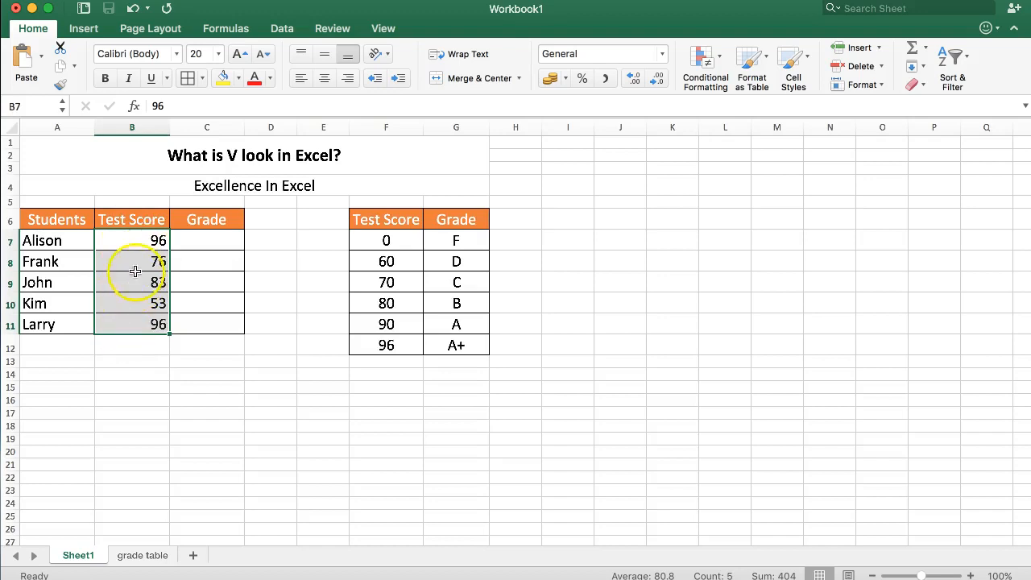
pyautogui.click(143, 240)
pyautogui.click(214, 237)
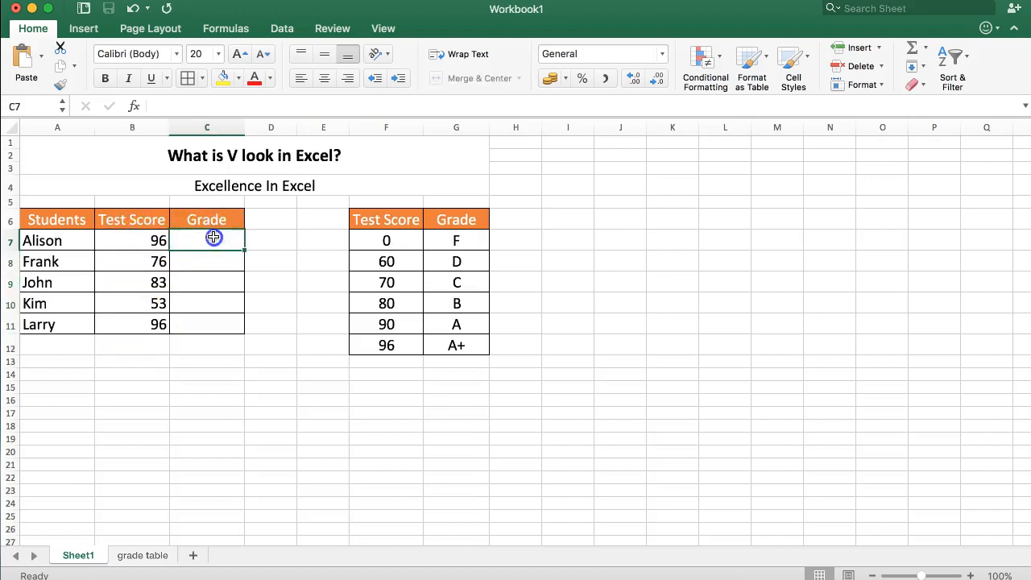
pyautogui.click(453, 238)
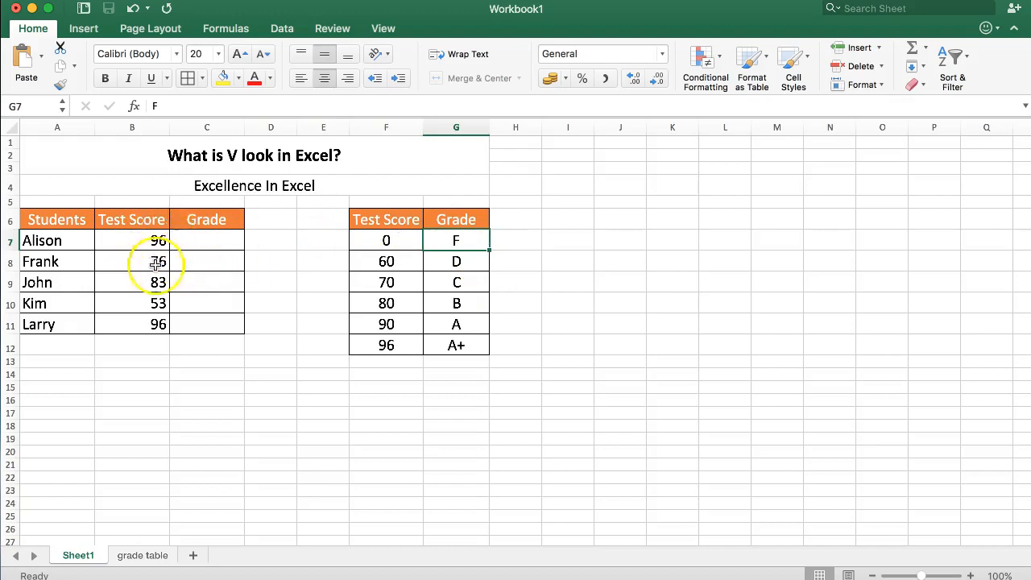
pyautogui.moveTo(143, 237); pyautogui.dragTo(130, 324)
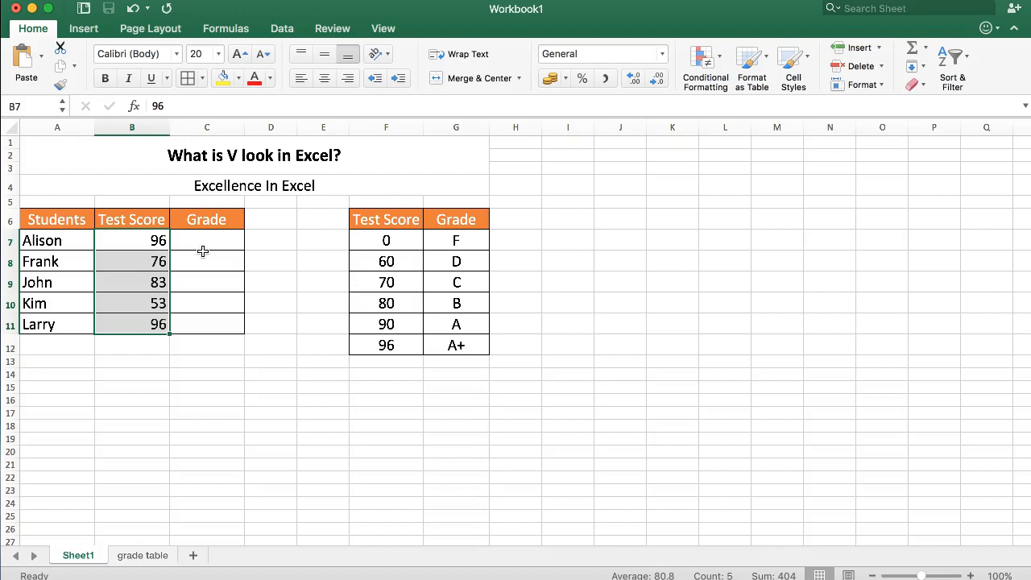
pyautogui.click(206, 221)
pyautogui.click(203, 239)
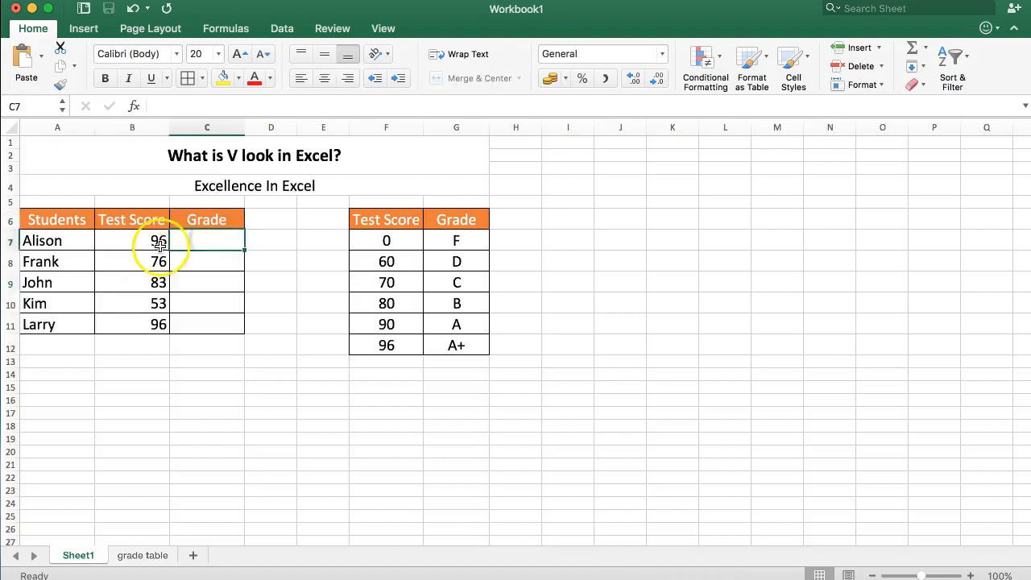
pyautogui.click(459, 325)
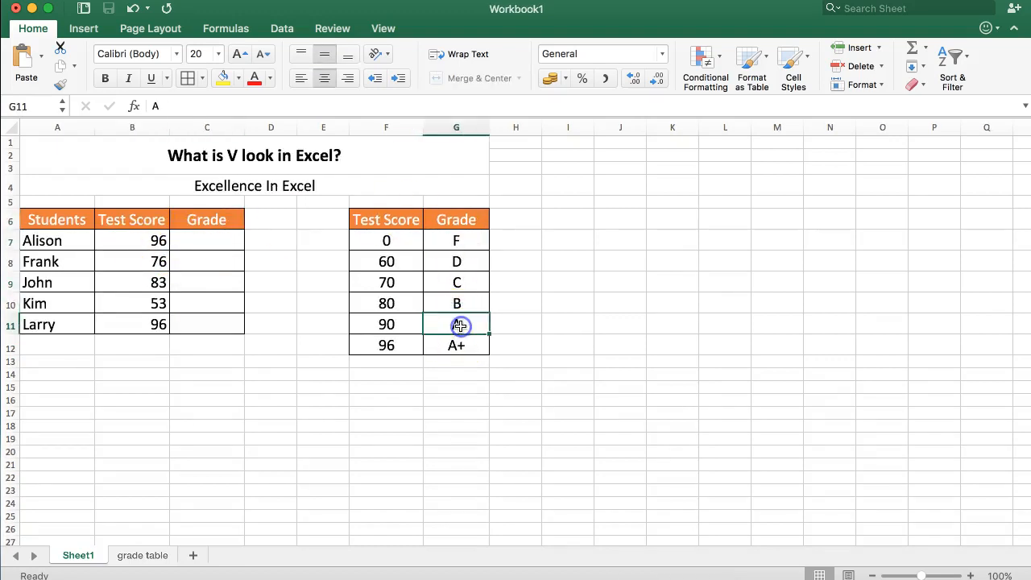
pyautogui.click(203, 239)
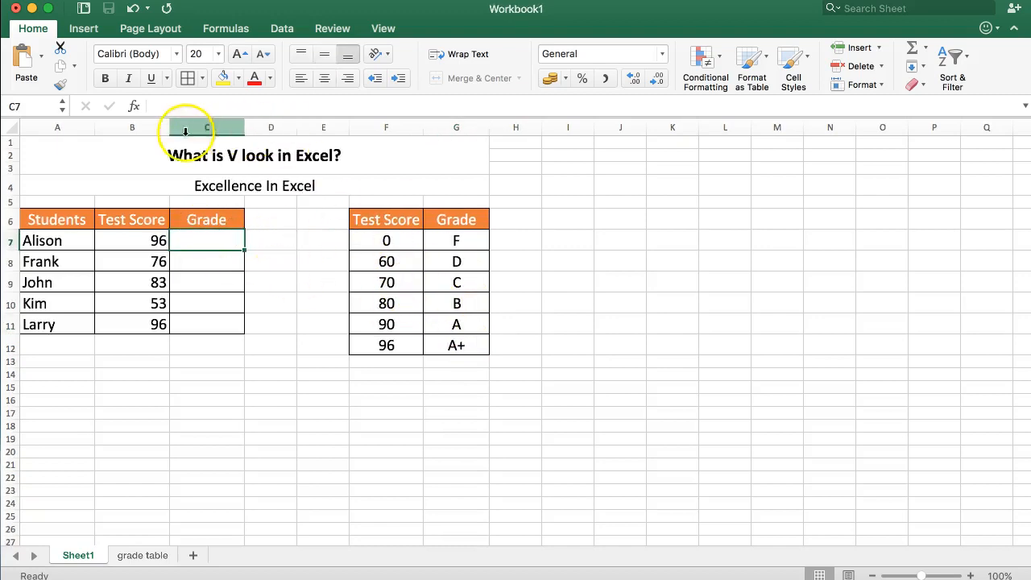
# - Start a VLOOKUP formula in the first student's grade cell C7 and open it in the Formula Builder
pyautogui.click(194, 243)
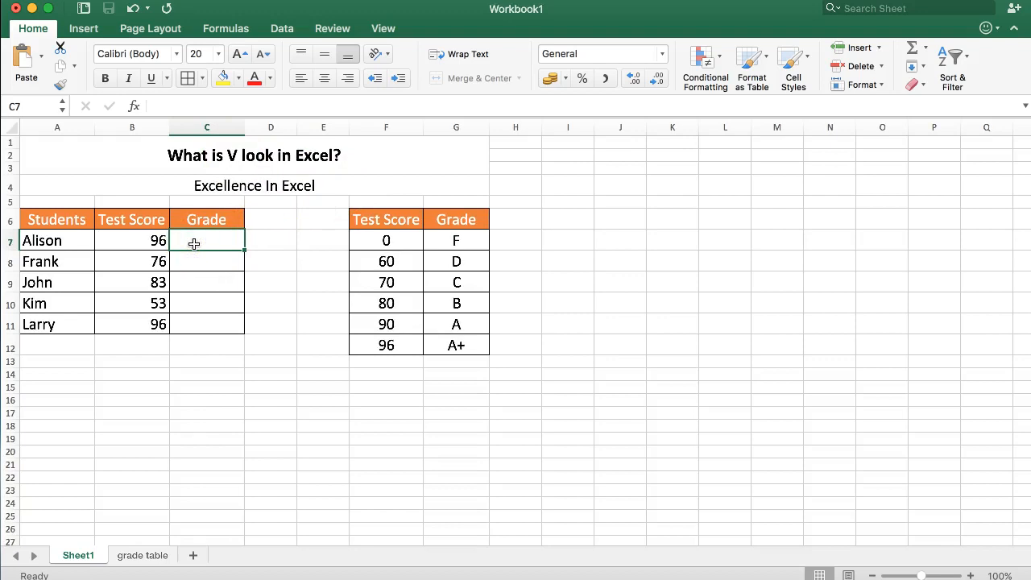
pyautogui.click(189, 240)
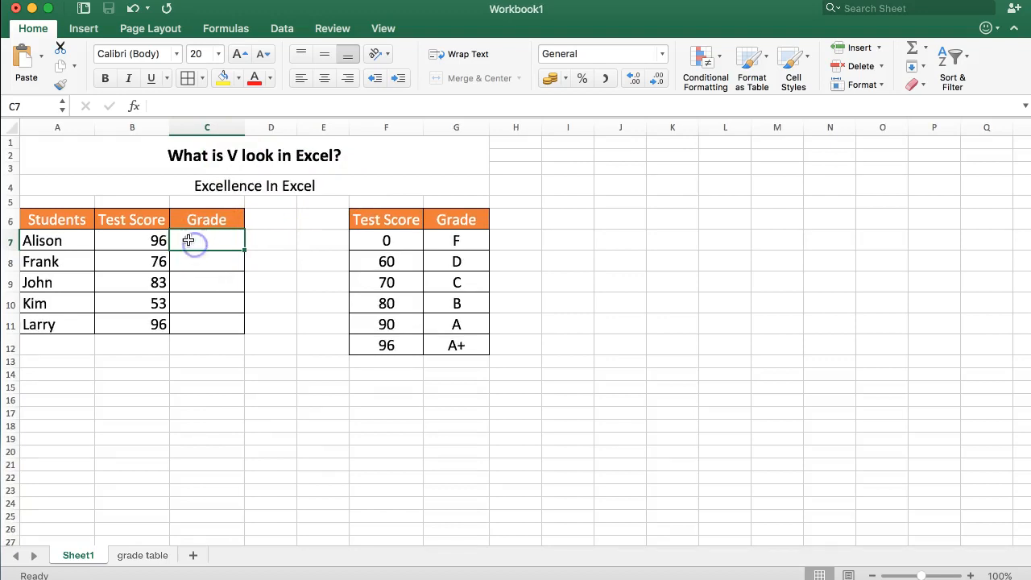
pyautogui.click(205, 236)
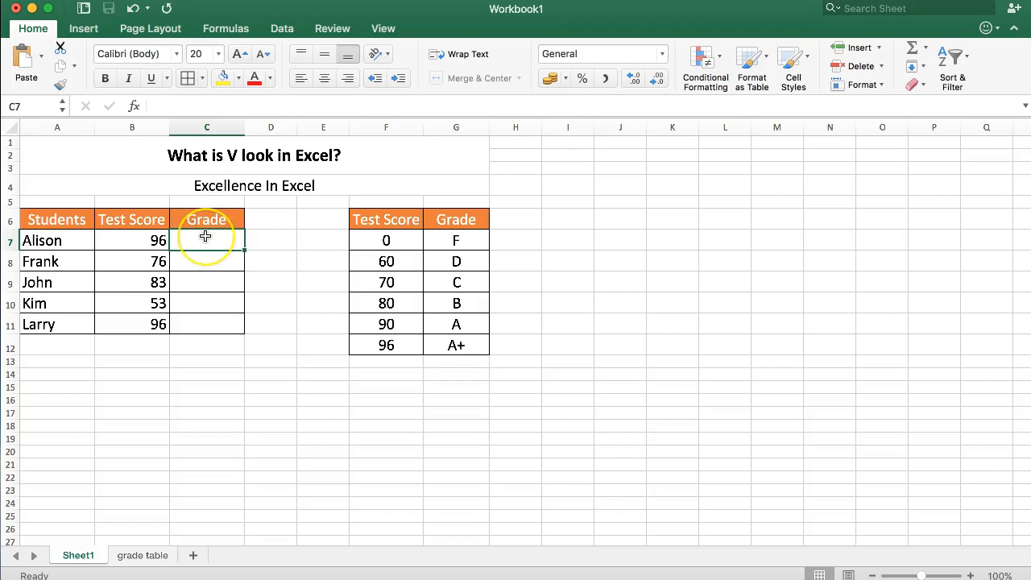
pyautogui.click(217, 234)
pyautogui.write('=VLOOKUP')
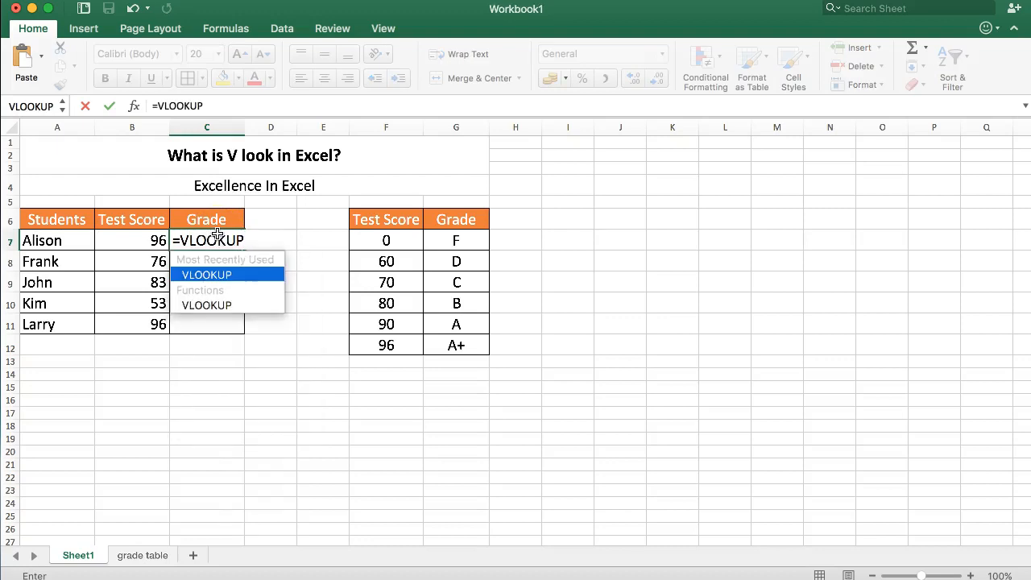
pyautogui.write('(')
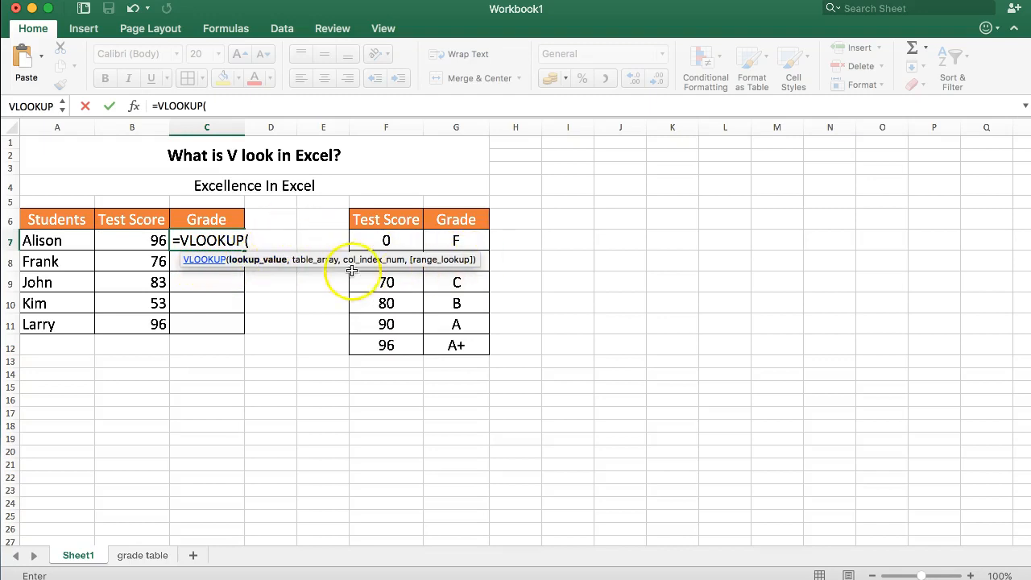
pyautogui.click(134, 107)
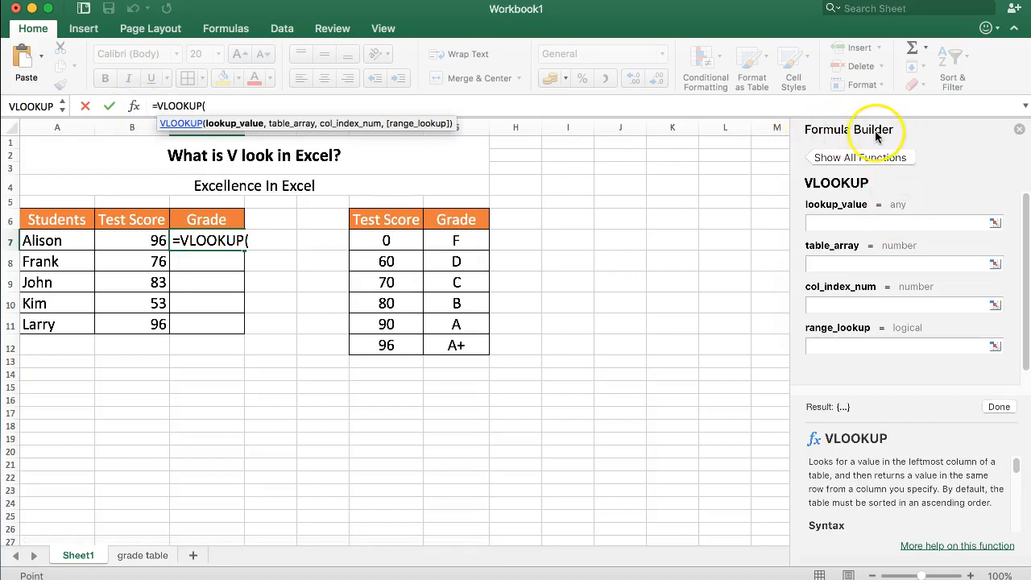
# - Review the four VLOOKUP arguments and set lookup_value to the first student's test score, B7
pyautogui.click(857, 224)
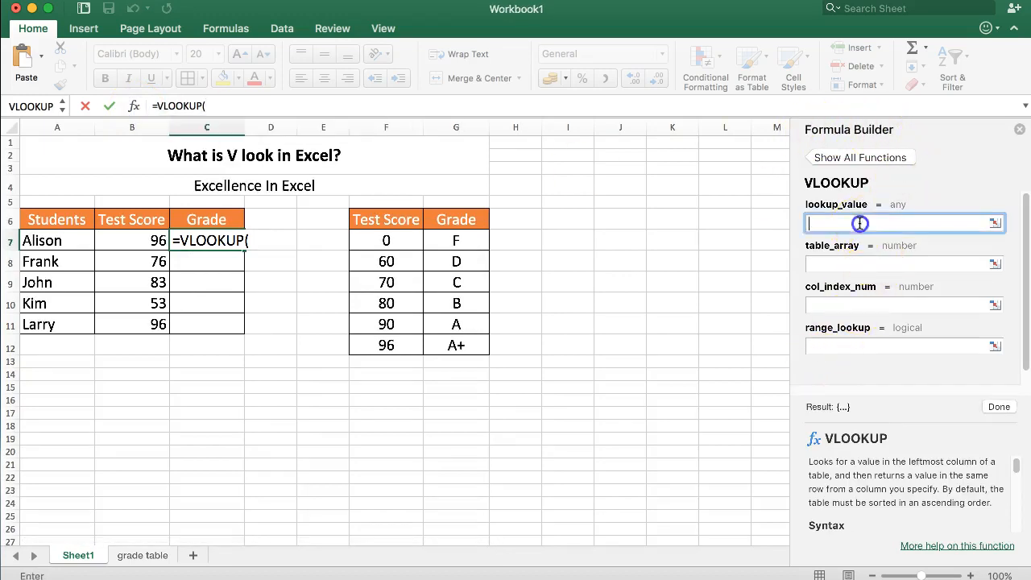
pyautogui.click(845, 265)
pyautogui.click(846, 303)
pyautogui.click(839, 346)
pyautogui.click(857, 223)
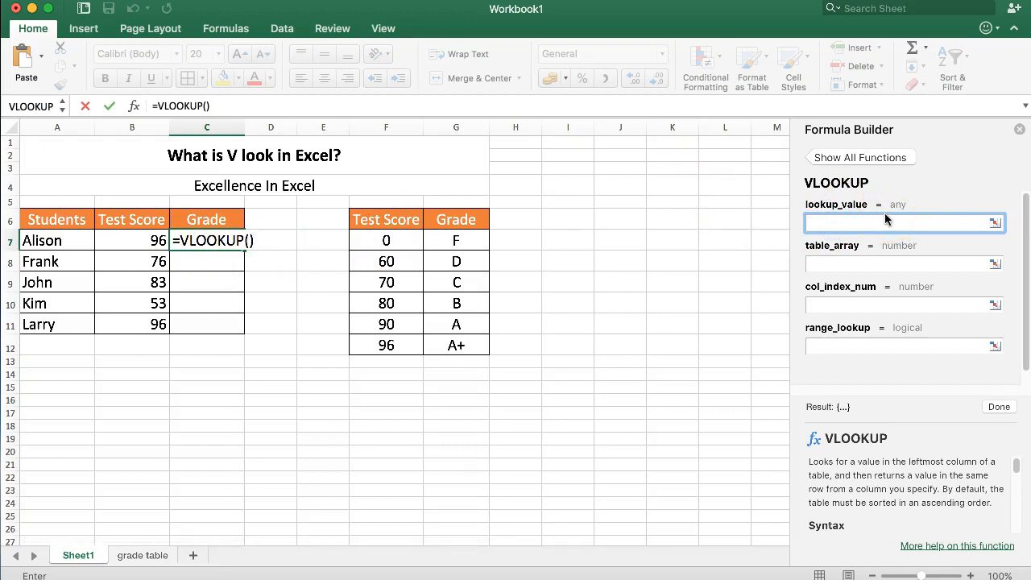
pyautogui.click(129, 241)
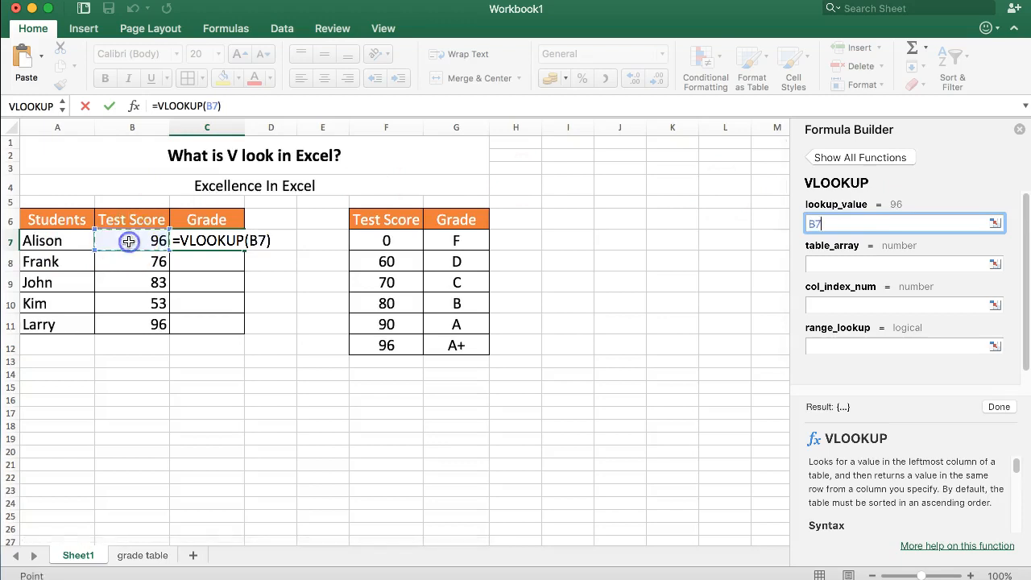
# - Set the VLOOKUP table_array to the grade scale range F7:G12, without its headers
pyautogui.click(833, 265)
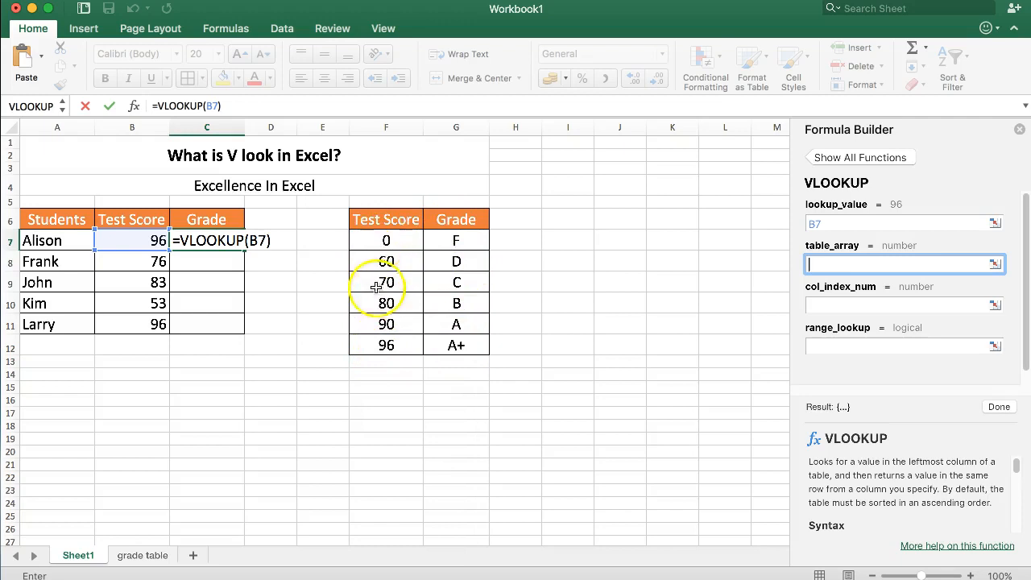
pyautogui.moveTo(388, 240); pyautogui.dragTo(456, 344)
pyautogui.click(832, 300)
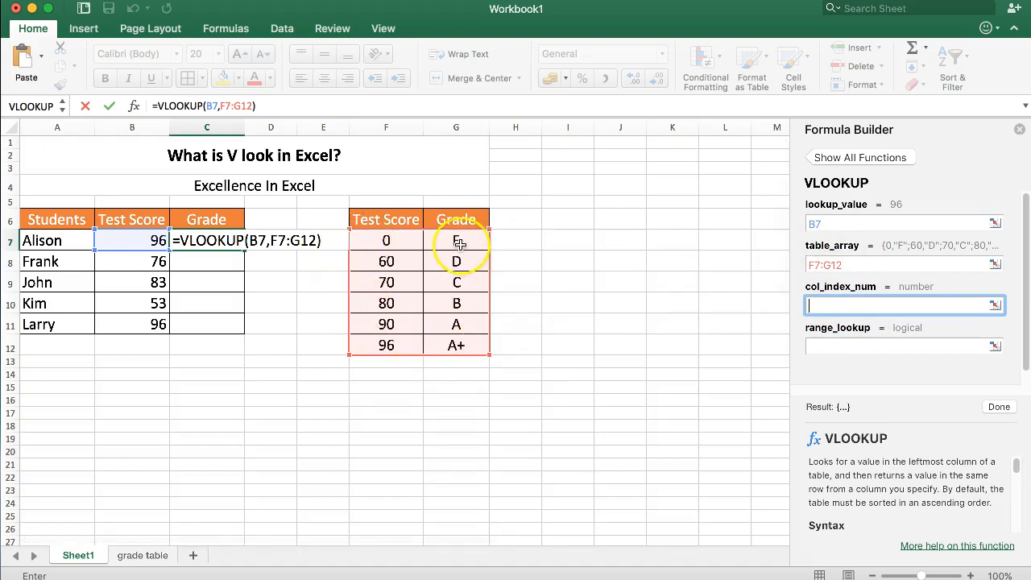
# - Try the wider range F7:I12 as the table_array and reselect F7:G12 in its place
pyautogui.click(910, 266)
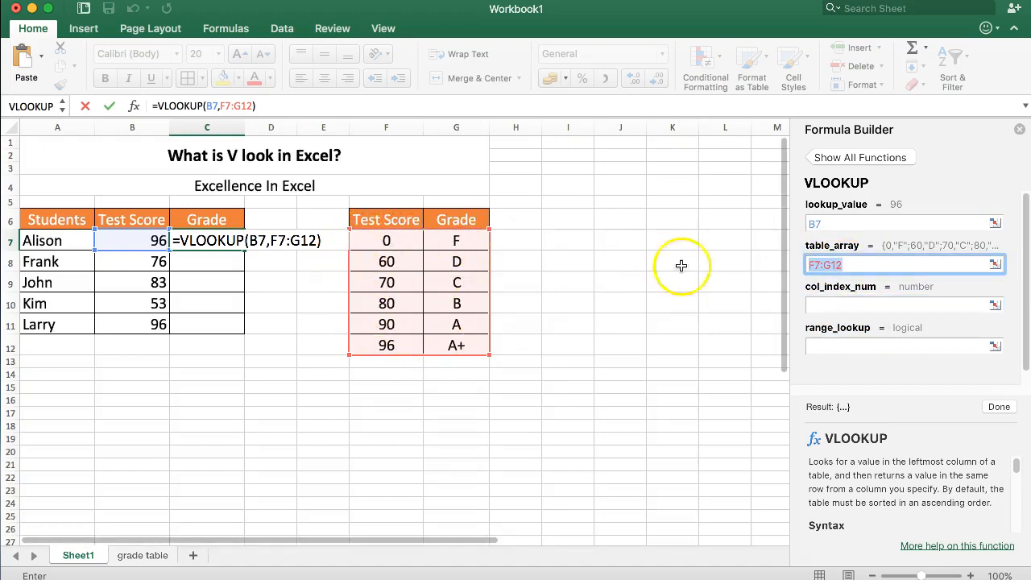
pyautogui.moveTo(359, 235); pyautogui.dragTo(594, 348)
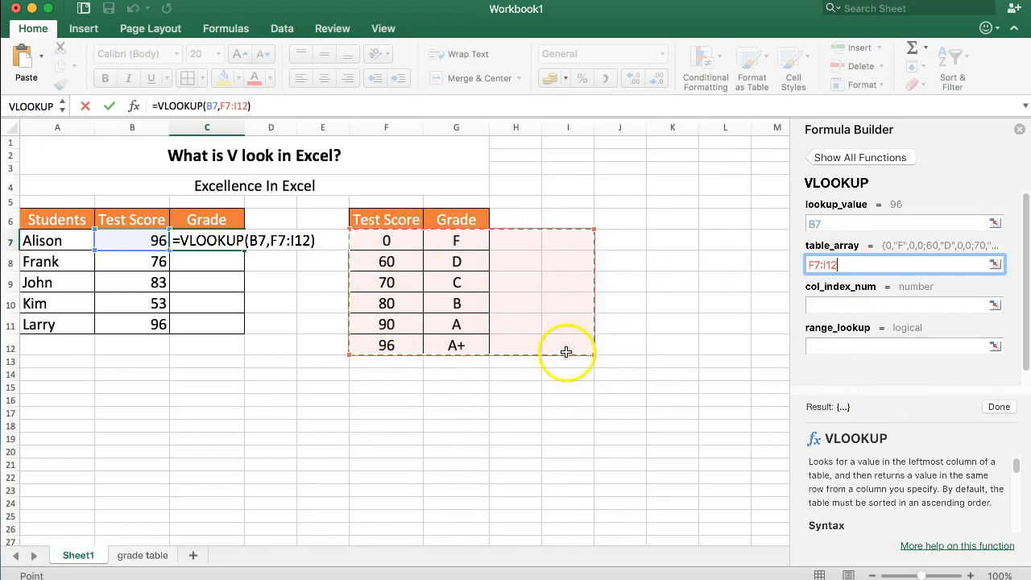
pyautogui.moveTo(358, 236); pyautogui.dragTo(459, 346)
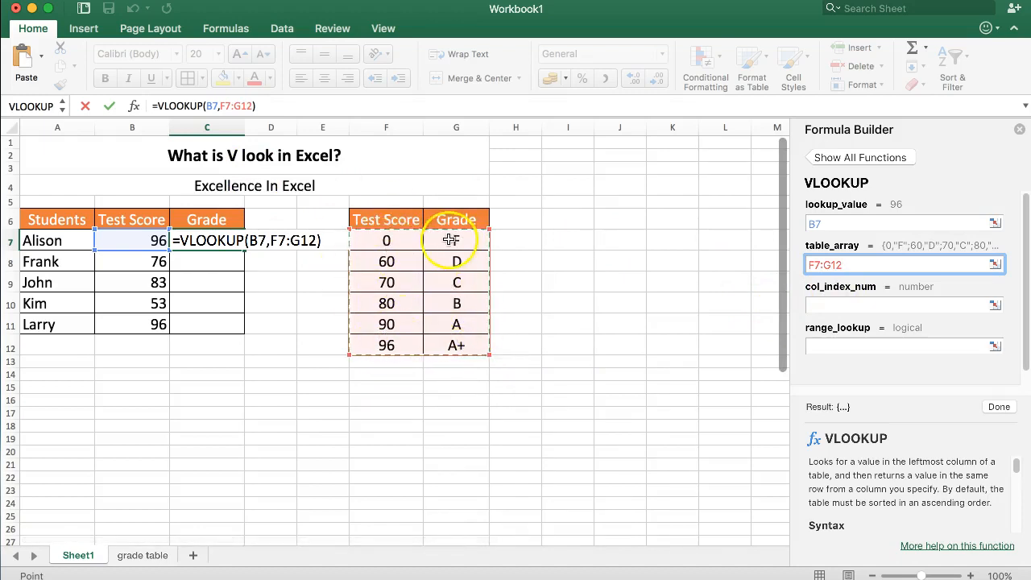
# - Set col_index_num to 2 and range_lookup to 1, finish the formula and close the Formula Builder
pyautogui.click(828, 303)
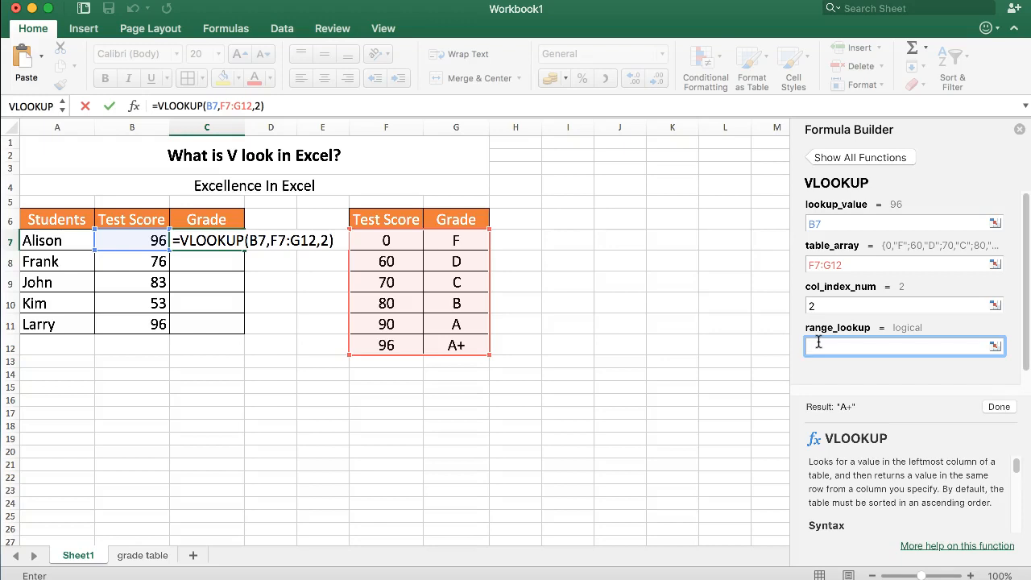
pyautogui.write('1')
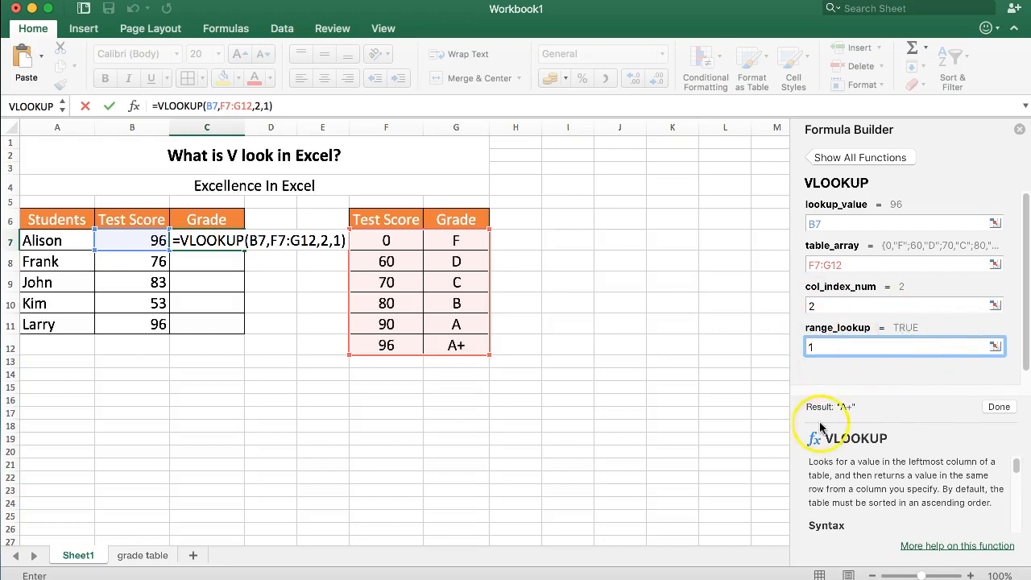
pyautogui.click(1000, 408)
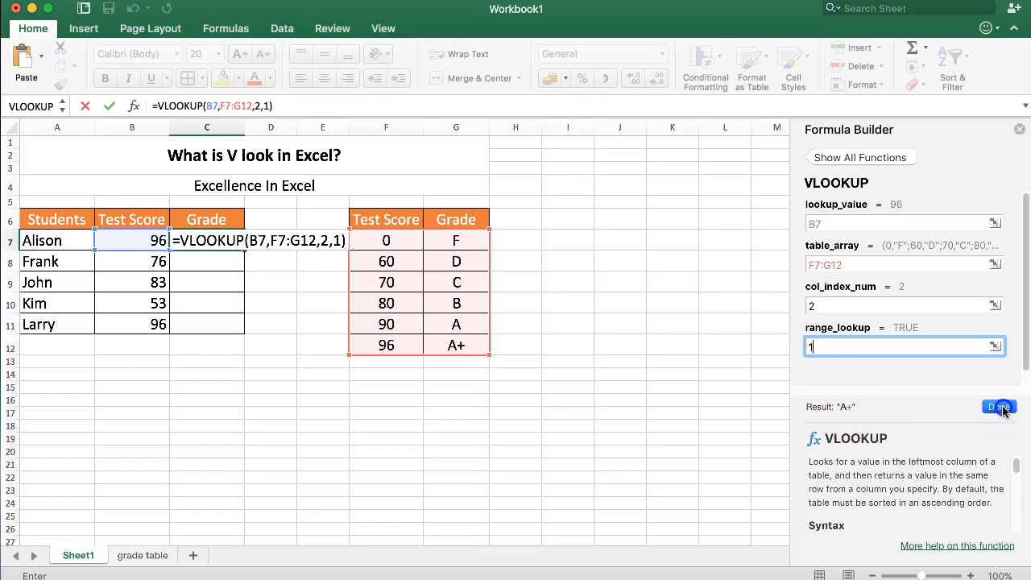
pyautogui.click(1021, 130)
# - Fill the VLOOKUP formula from C7 down to C11
pyautogui.click(209, 239)
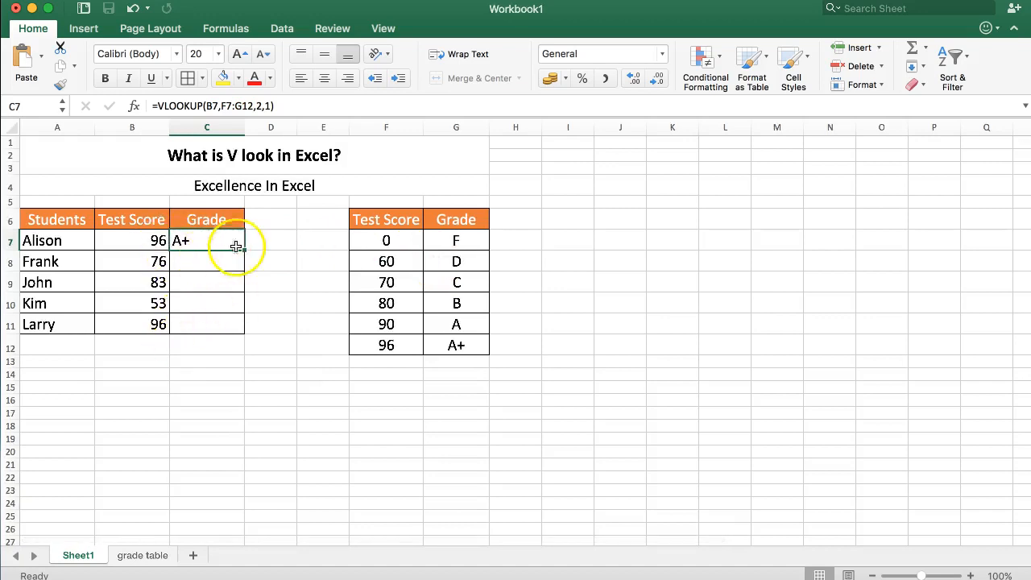
pyautogui.moveTo(242, 255); pyautogui.dragTo(237, 337)
# - Inspect the copied formulas in C8 to C11 one by one, checking which table range each refers to
pyautogui.doubleClick(184, 260)
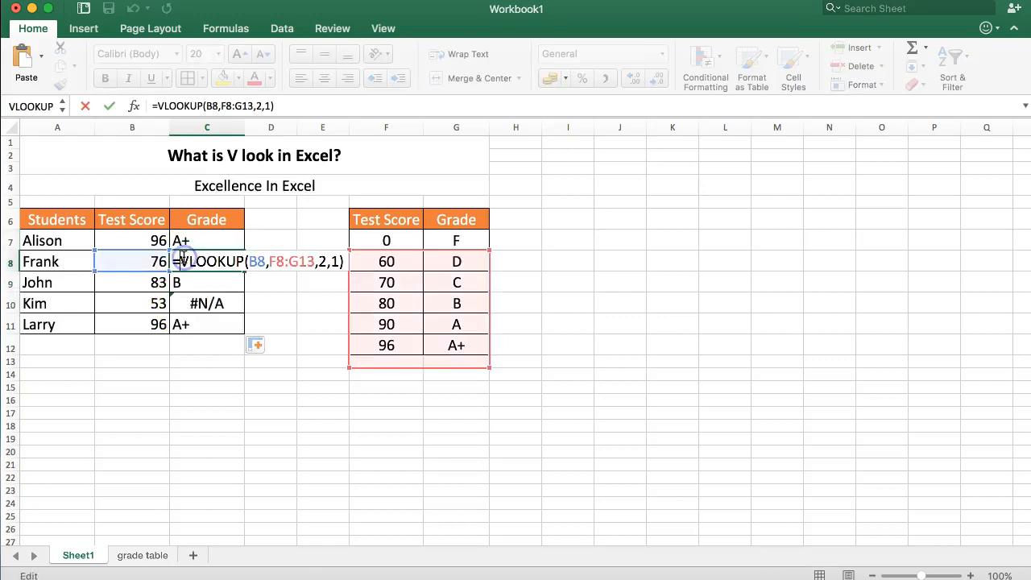
pyautogui.press('Escape')
pyautogui.doubleClick(198, 281)
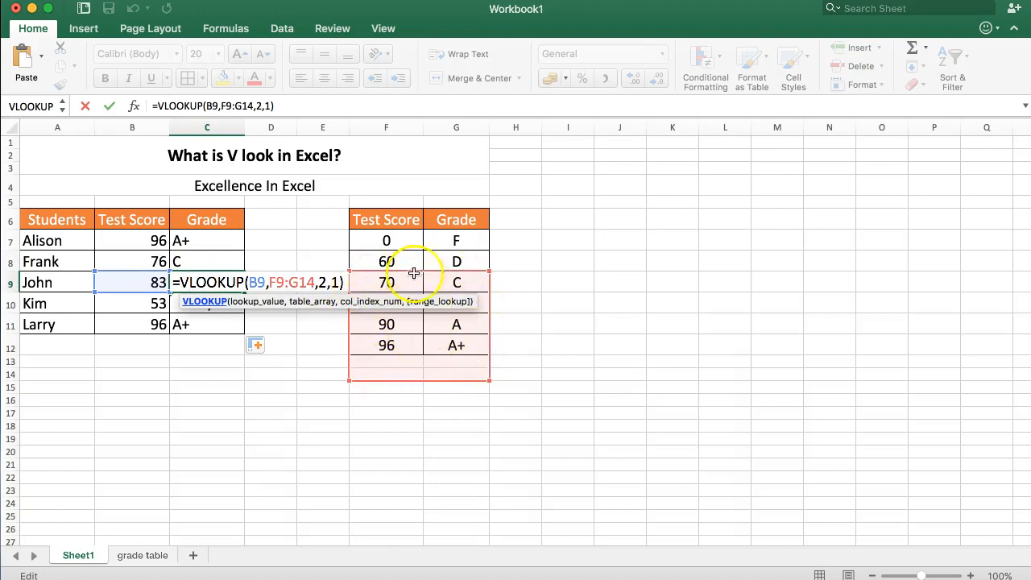
pyautogui.press('Escape')
pyautogui.doubleClick(203, 300)
pyautogui.press('Escape')
pyautogui.click(206, 325)
pyautogui.doubleClick(205, 325)
pyautogui.press('Escape')
# - Compare the table_array reference in C7 with those in the copied formulas in C8 and C9
pyautogui.click(201, 240)
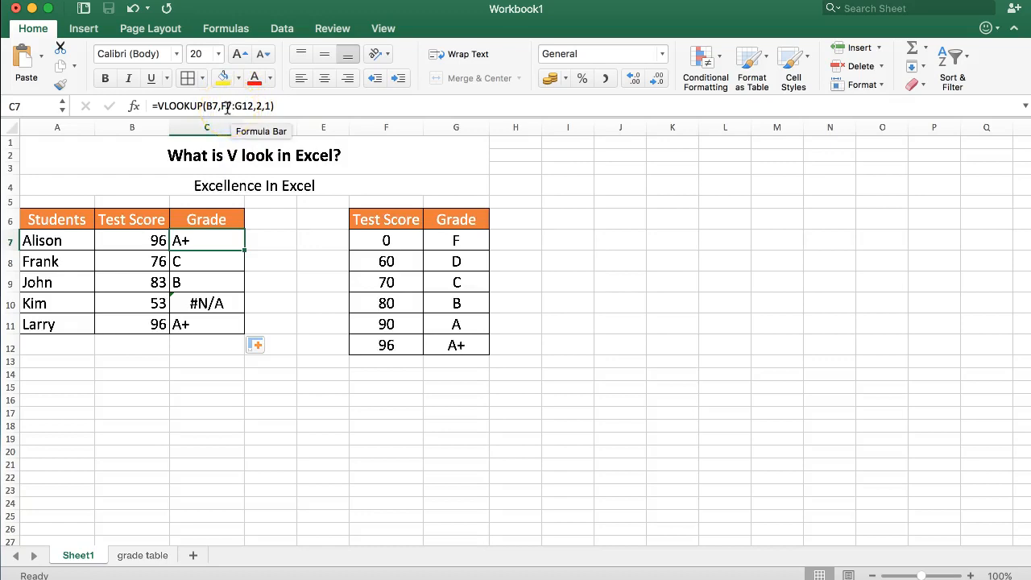
pyautogui.click(201, 260)
pyautogui.click(225, 241)
pyautogui.click(228, 262)
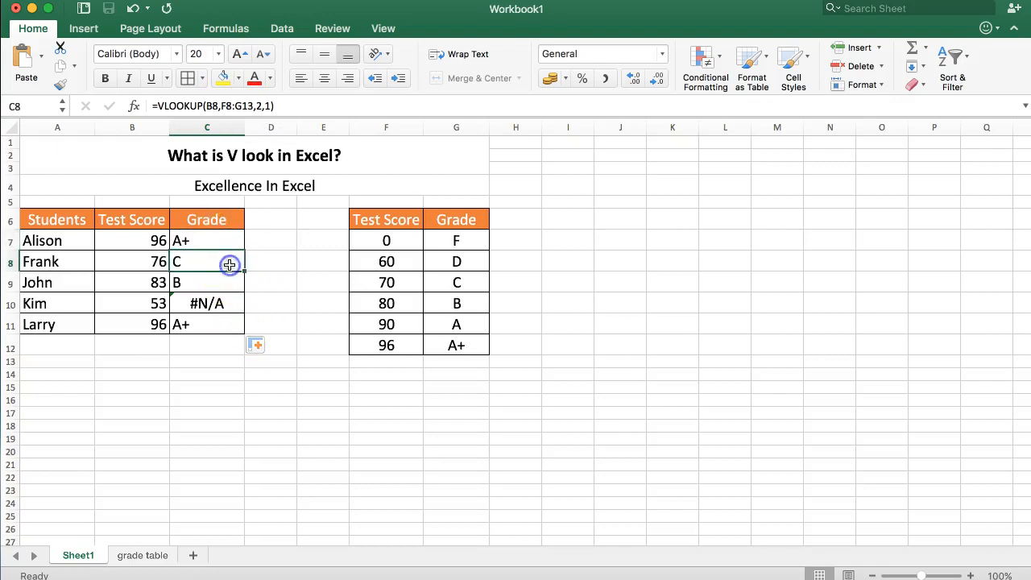
pyautogui.click(196, 286)
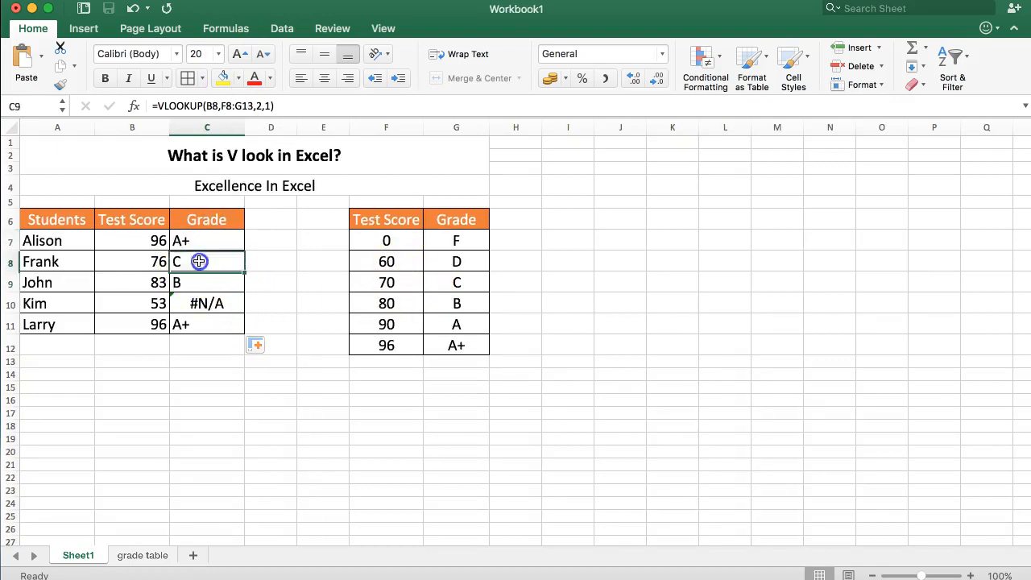
pyautogui.doubleClick(201, 264)
pyautogui.press('Escape')
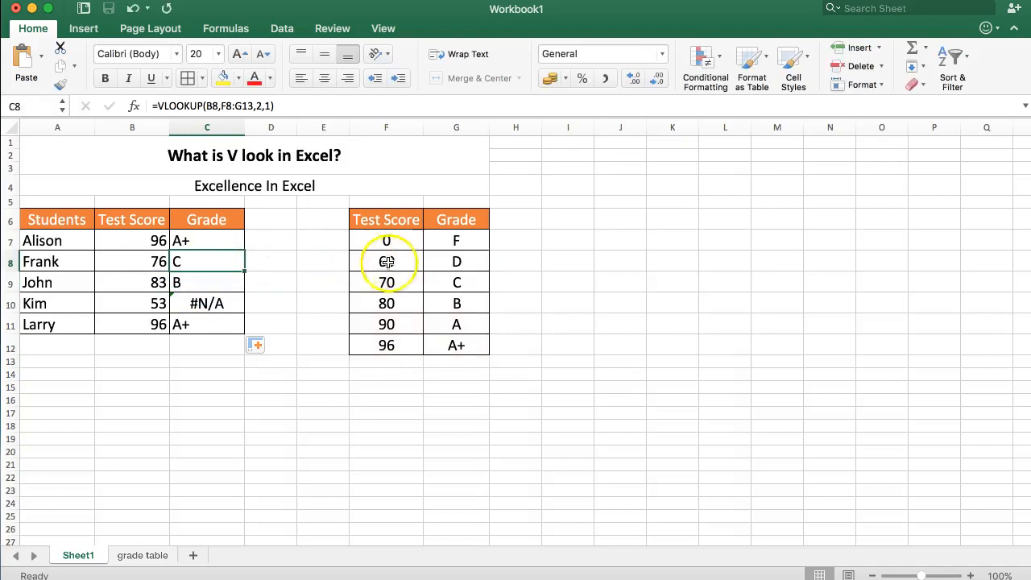
pyautogui.doubleClick(202, 286)
# - Make the table_array in C7's VLOOKUP formula absolute as $F$7:$G$12 and refill the formula down to C11
pyautogui.click(206, 239)
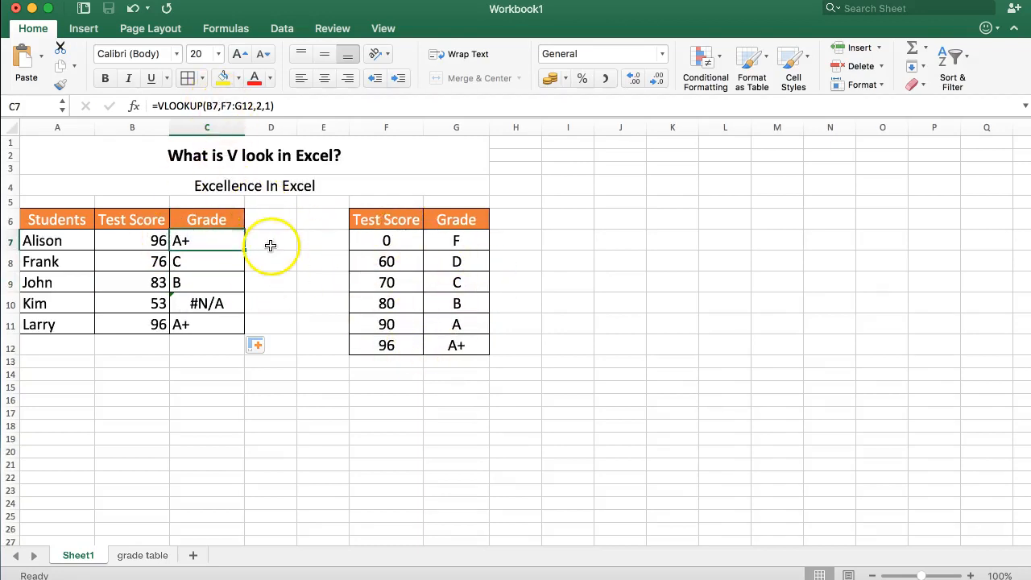
pyautogui.click(229, 106)
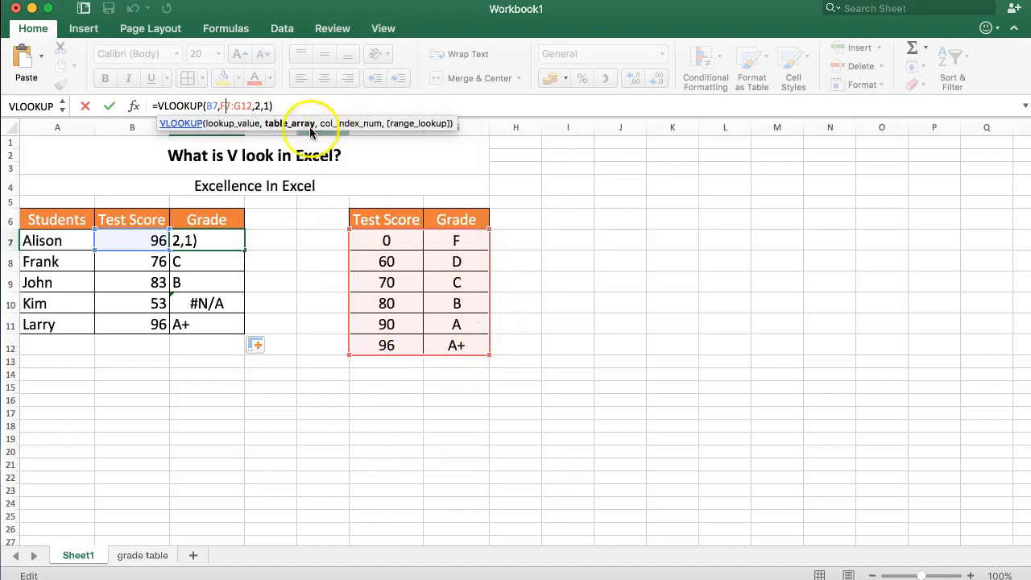
pyautogui.click(226, 126)
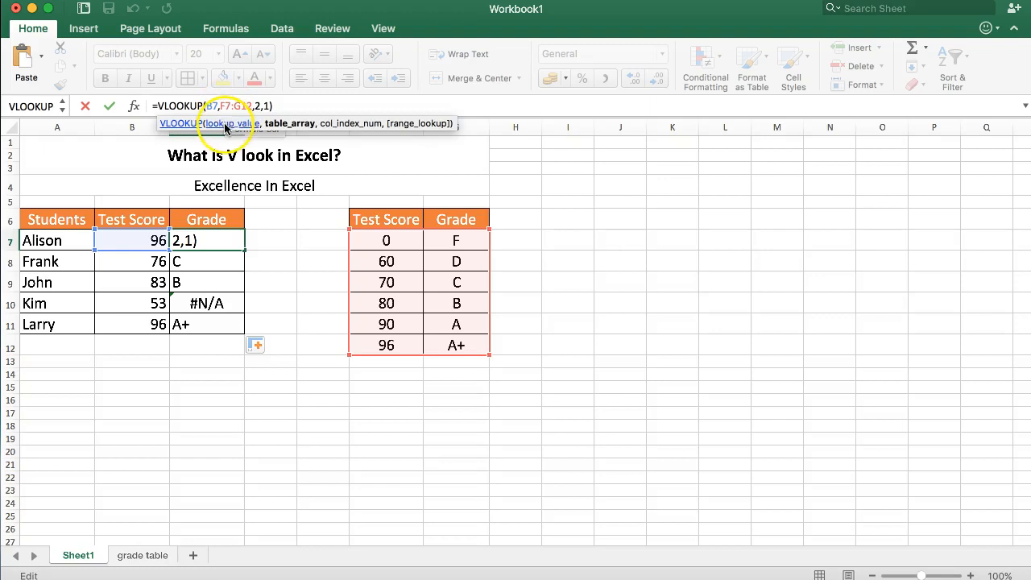
pyautogui.press('F4')
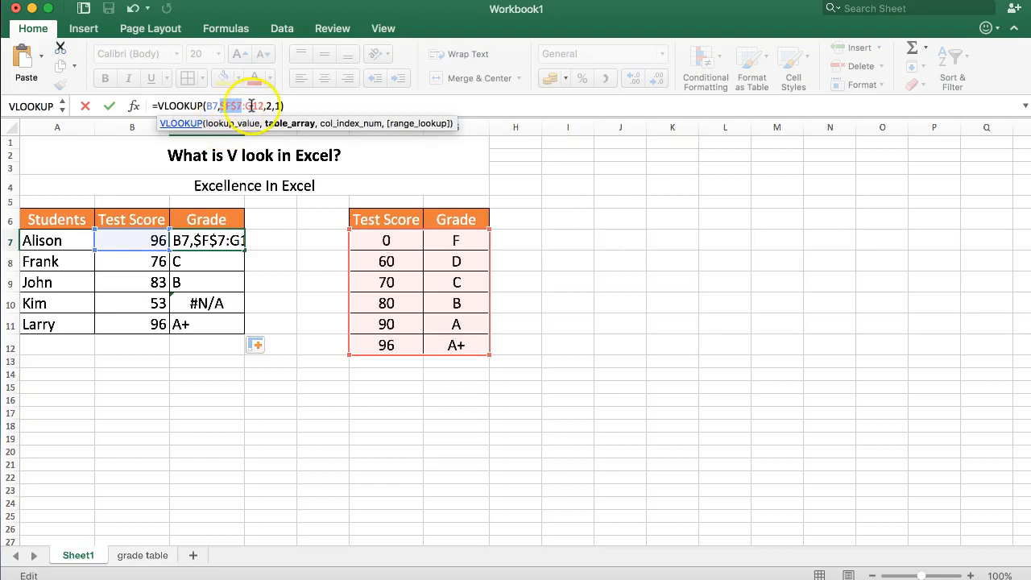
pyautogui.click(252, 105)
pyautogui.press('F4')
pyautogui.click(300, 128)
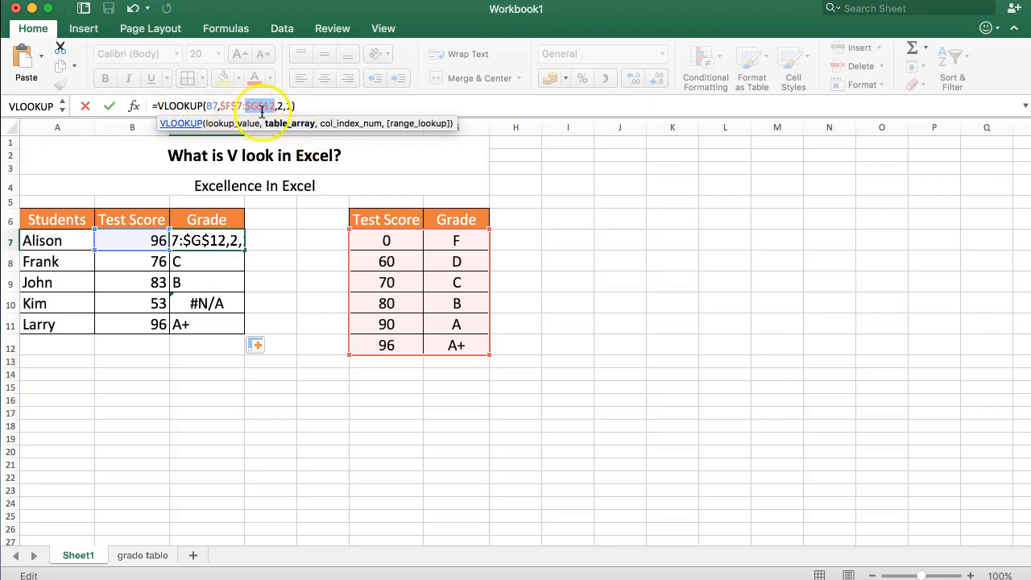
pyautogui.press('Return')
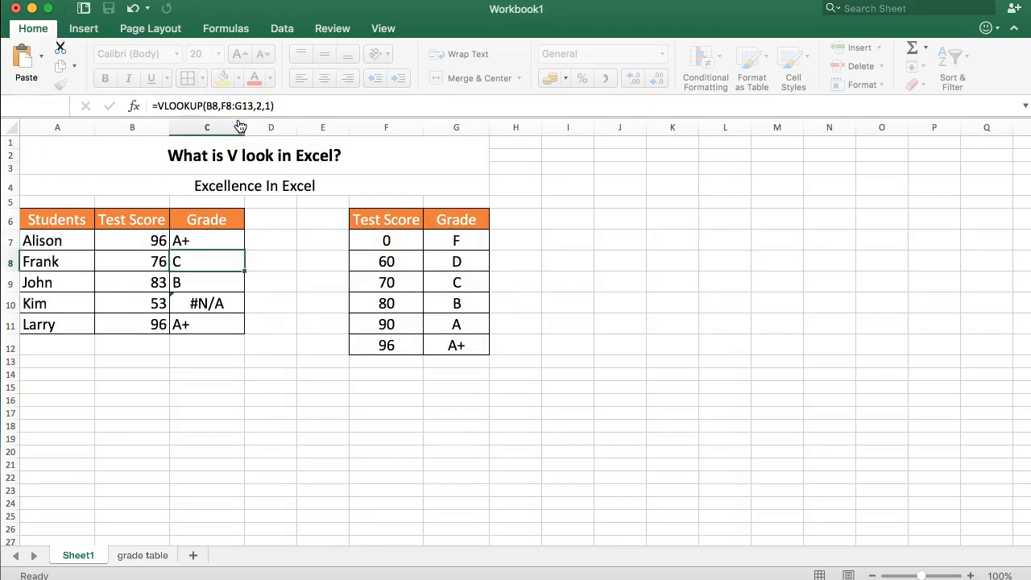
pyautogui.click(216, 238)
pyautogui.moveTo(245, 250); pyautogui.dragTo(234, 325)
# - Inspect the refilled formulas from C11 up to C7, checking that each refers to the same table range
pyautogui.doubleClick(209, 325)
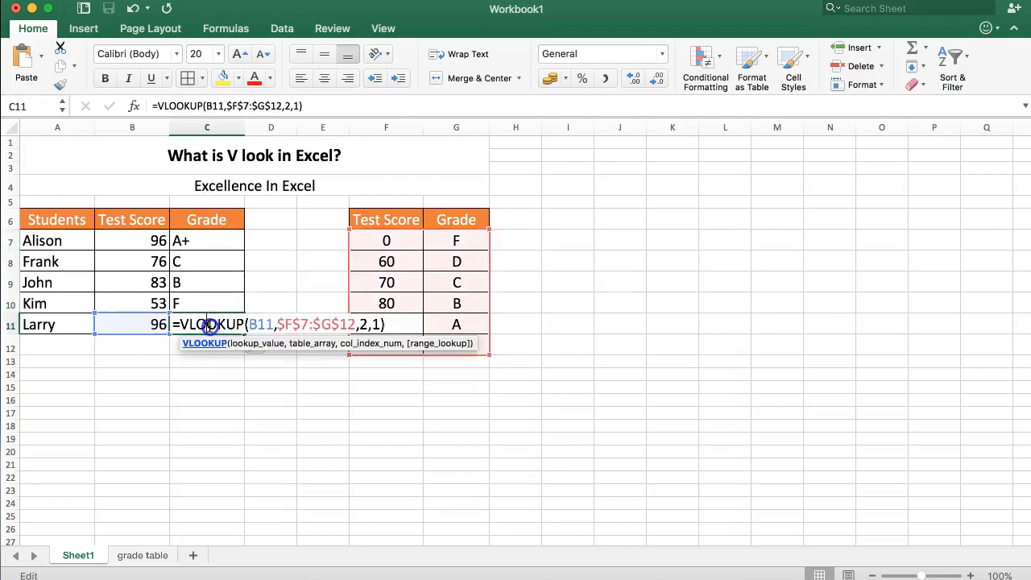
pyautogui.click(224, 297)
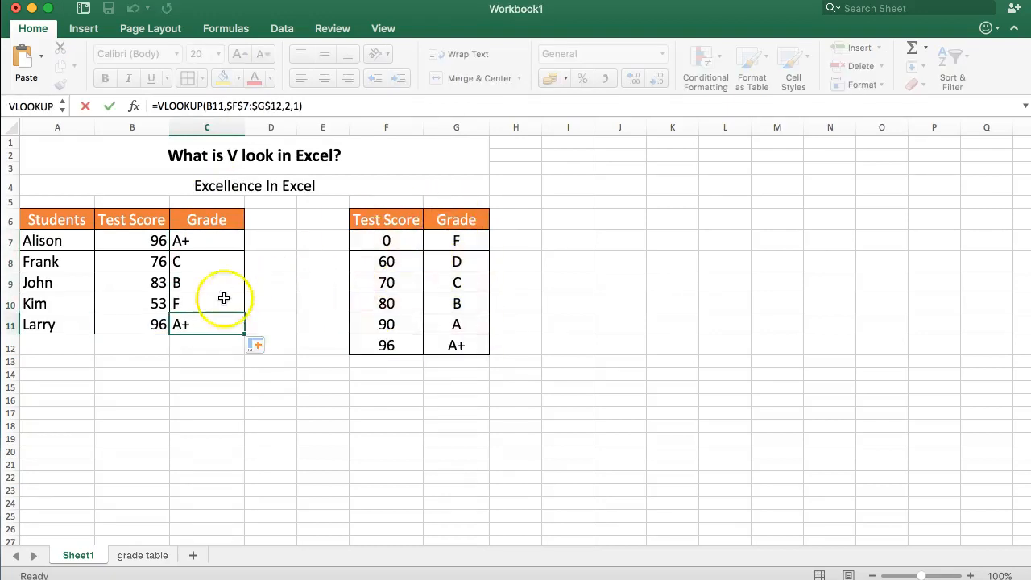
pyautogui.doubleClick(208, 303)
pyautogui.press('Escape')
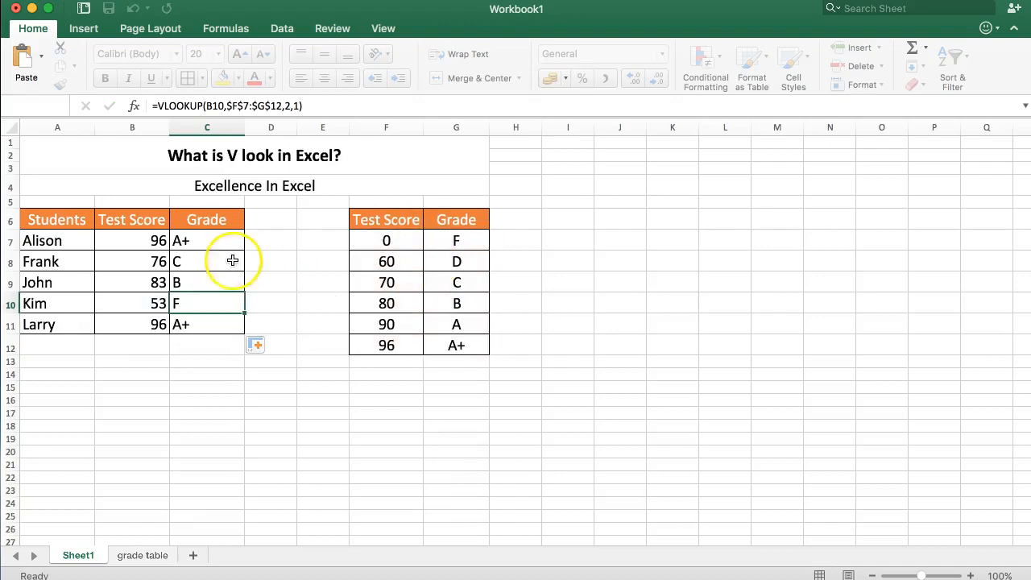
pyautogui.doubleClick(208, 283)
pyautogui.press('Escape')
pyautogui.doubleClick(219, 264)
pyautogui.press('Escape')
pyautogui.click(216, 239)
# - Set the first student's test score in B7 to 60 and check the grade in C7
pyautogui.click(139, 242)
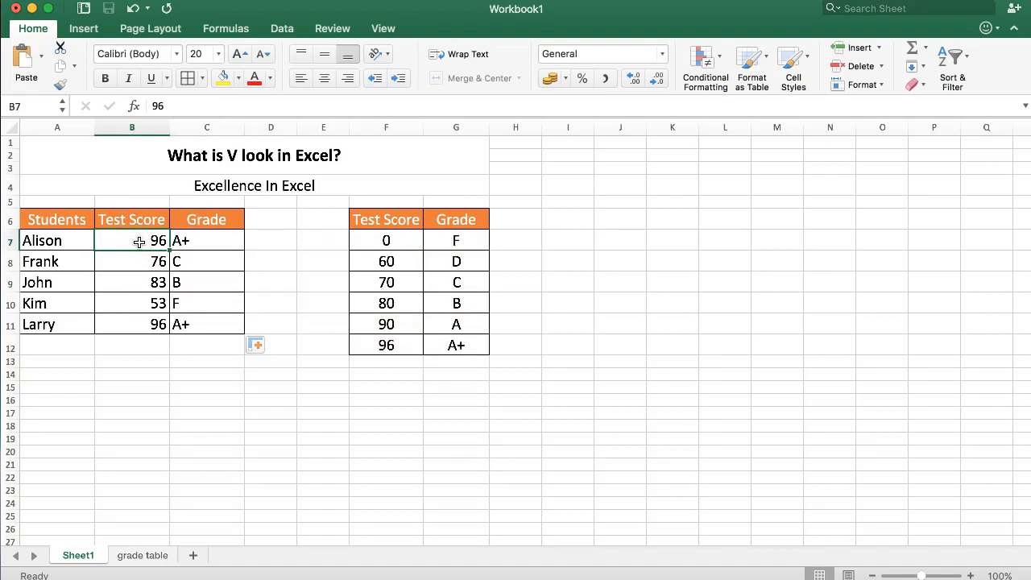
pyautogui.write('60')
pyautogui.press('Return')
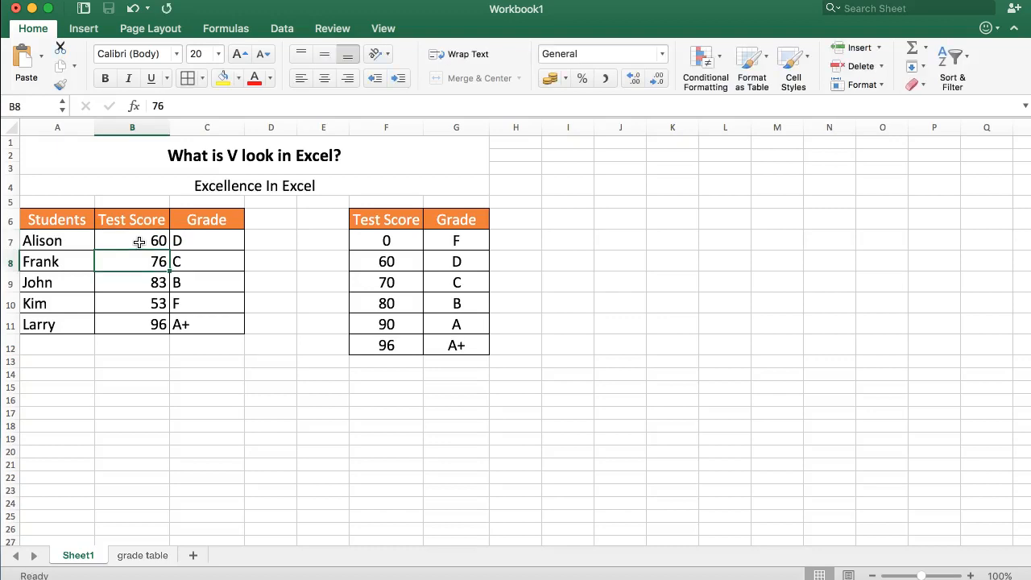
pyautogui.press('Right')
pyautogui.press('Up')
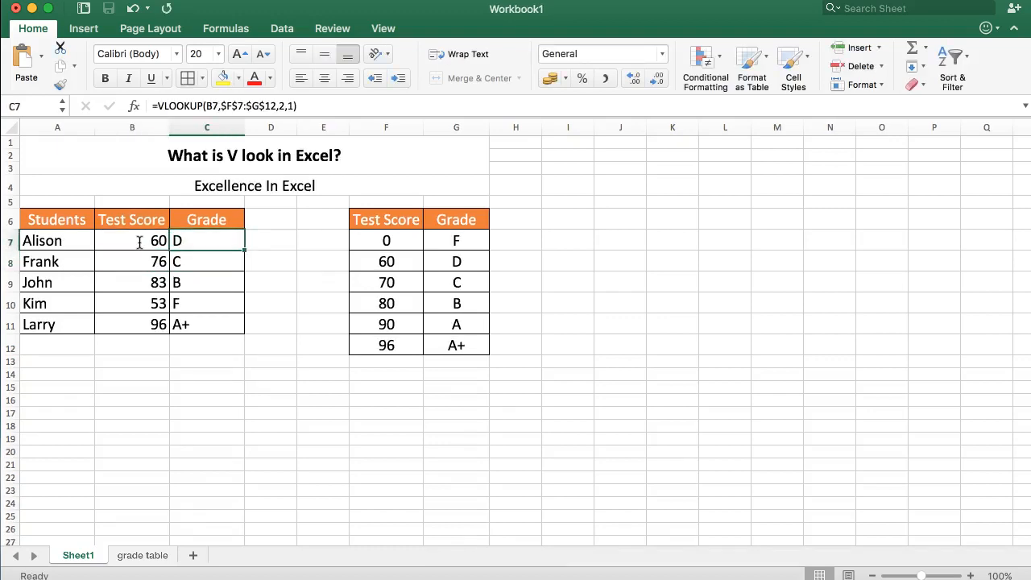
# - Set the test scores in B8 to 55 and in B9 to 40
pyautogui.click(144, 265)
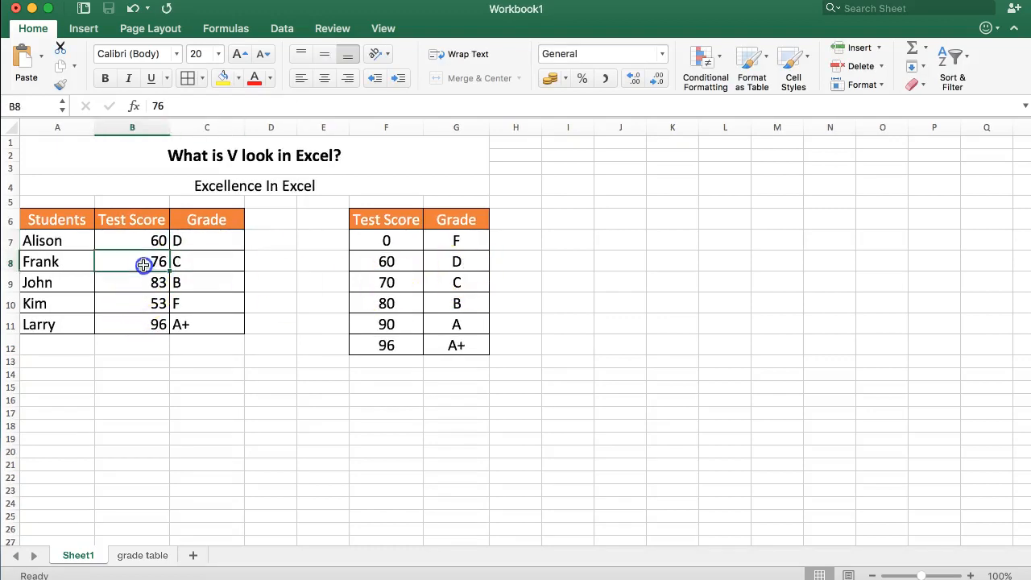
pyautogui.write('55')
pyautogui.press('Return')
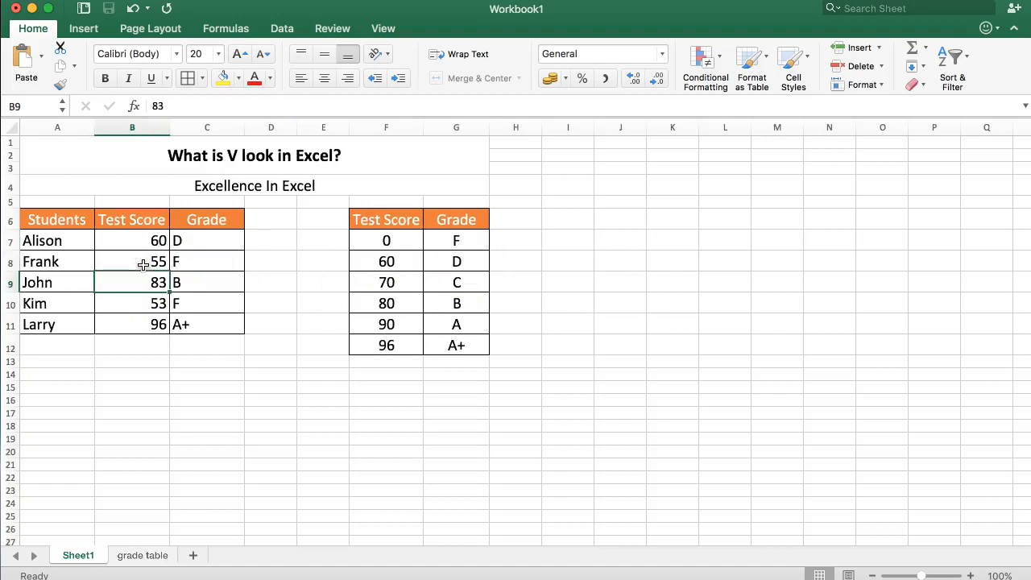
pyautogui.click(137, 264)
pyautogui.click(131, 279)
pyautogui.write('40')
pyautogui.press('Return')
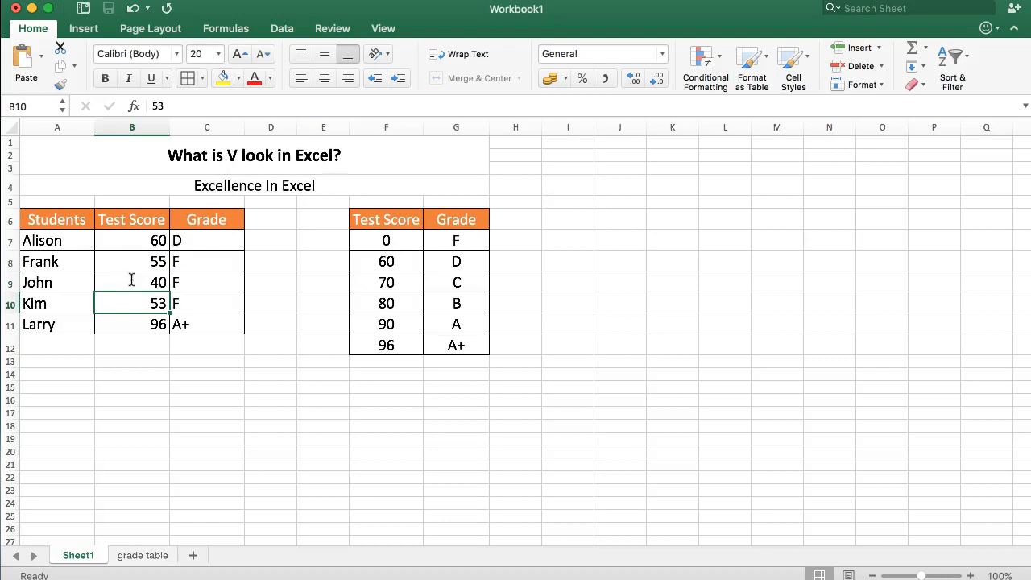
# - Add another student in row 12, entering the student's name in A12 and a test score of 90 in B12
pyautogui.click(52, 353)
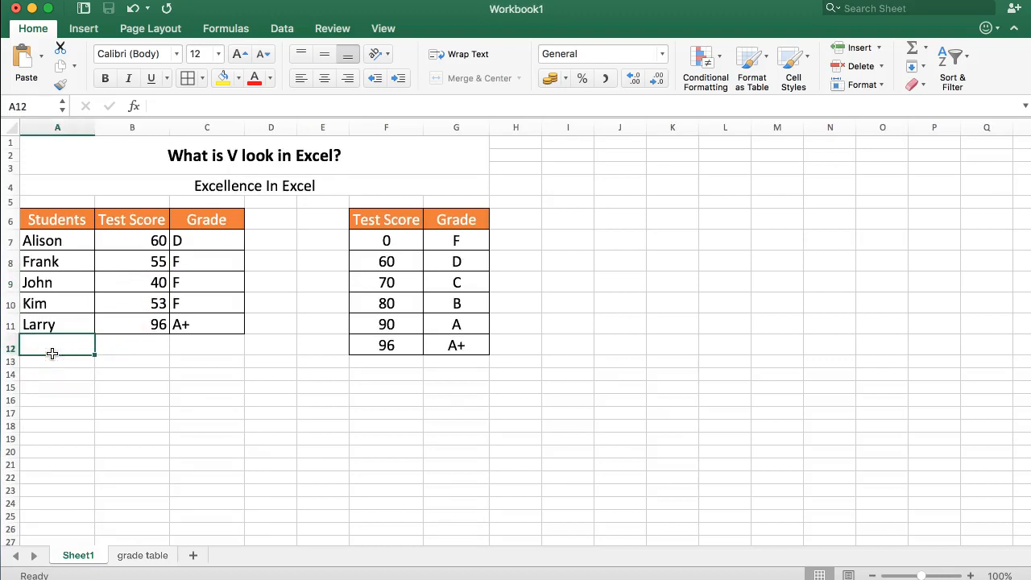
pyautogui.write('John')
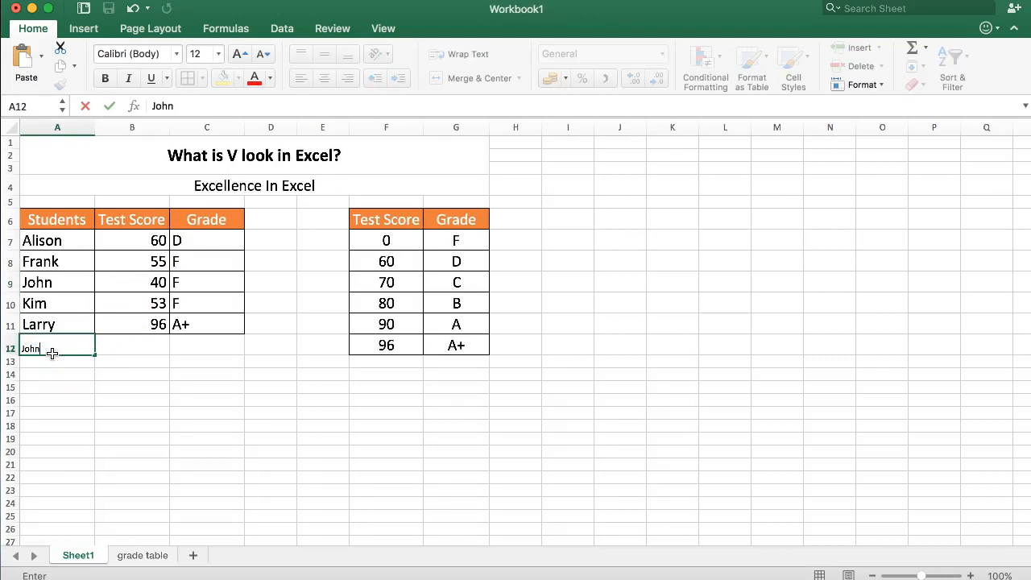
pyautogui.write('ny')
pyautogui.press('Tab')
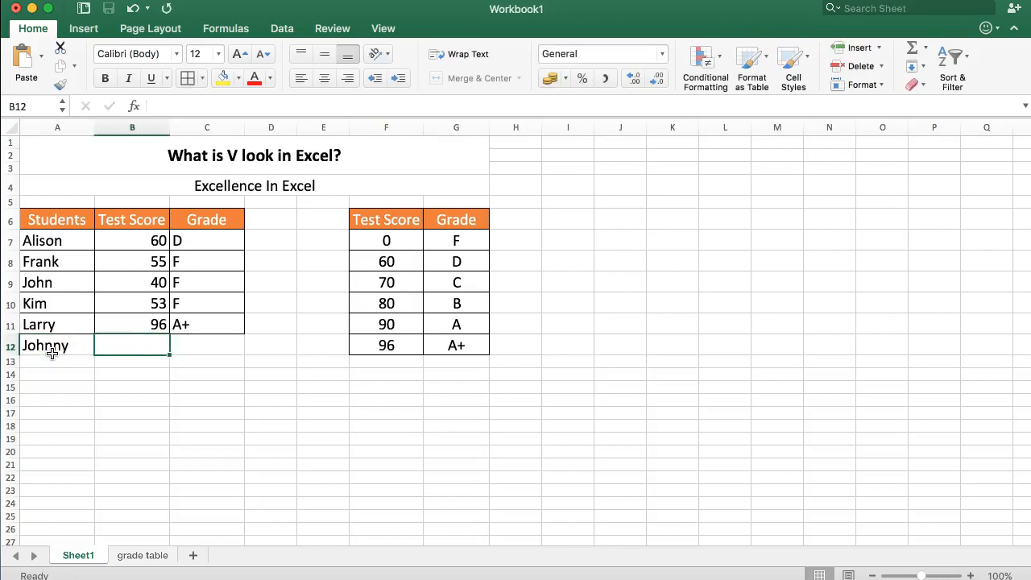
pyautogui.write('90')
pyautogui.press('Return')
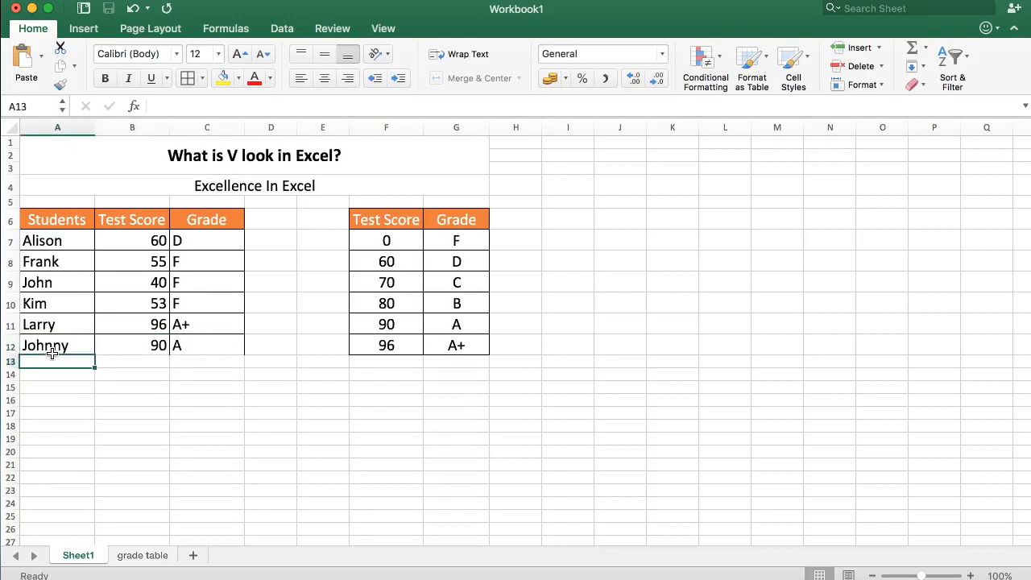
# - Examine the new student's grade and the VLOOKUP formula in C12 against the student rows above
pyautogui.click(201, 348)
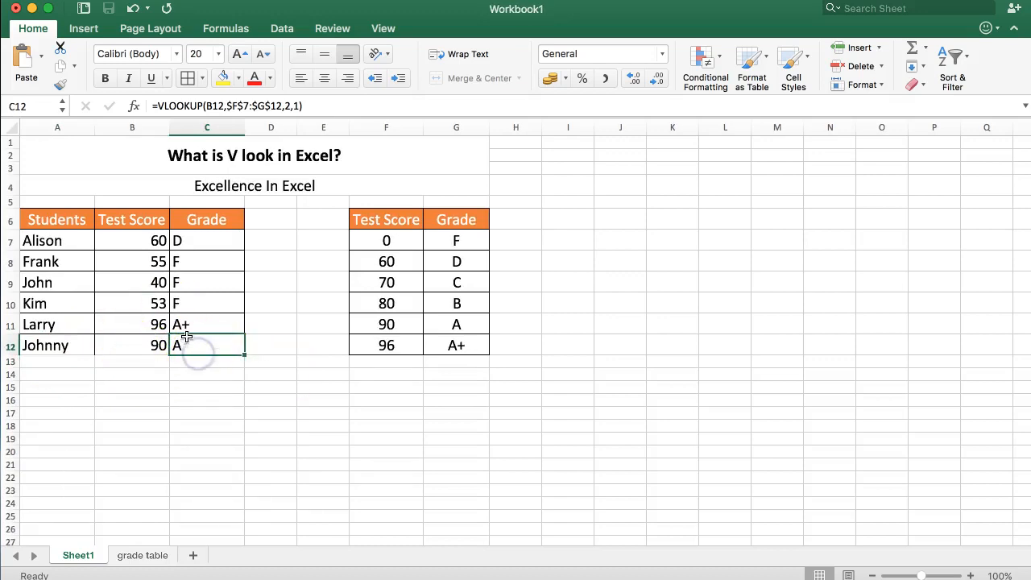
pyautogui.moveTo(44, 241); pyautogui.dragTo(186, 347)
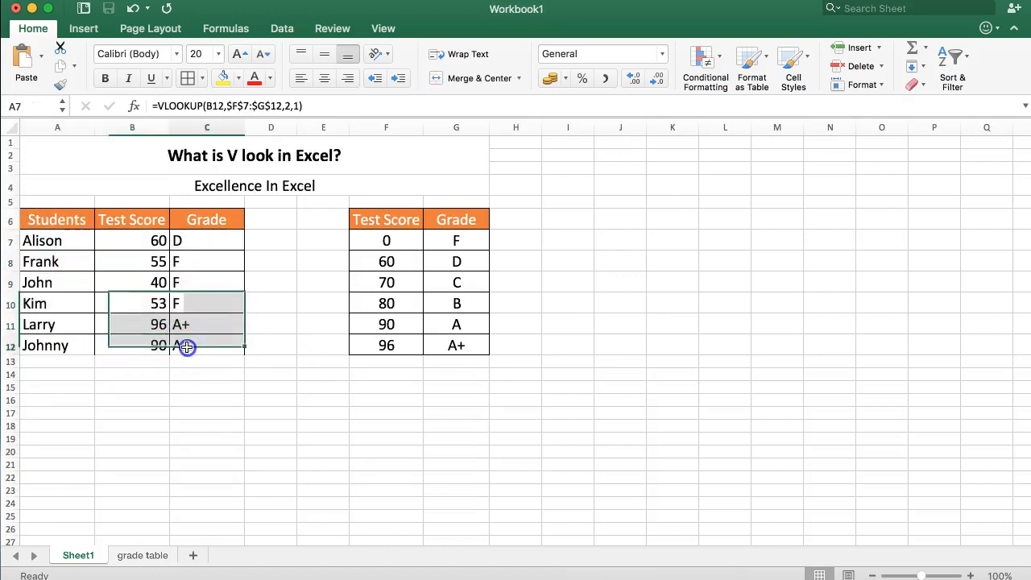
pyautogui.click(187, 347)
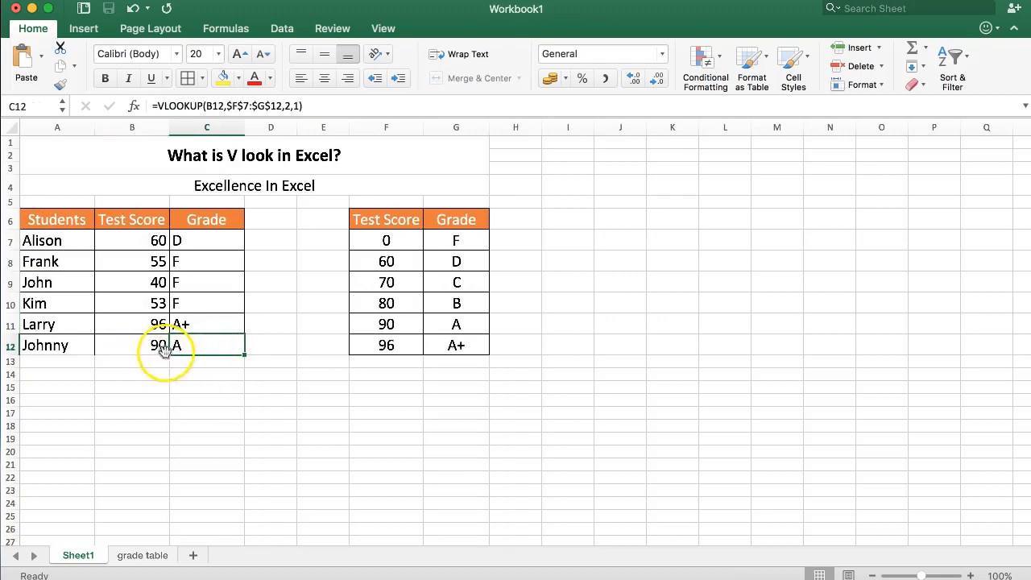
pyautogui.doubleClick(165, 349)
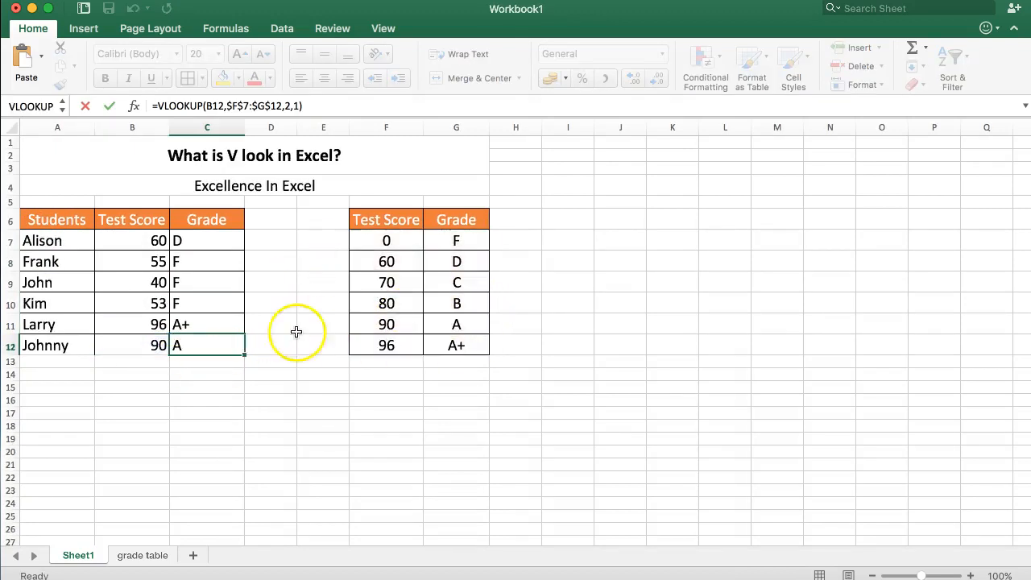
pyautogui.press('Escape')
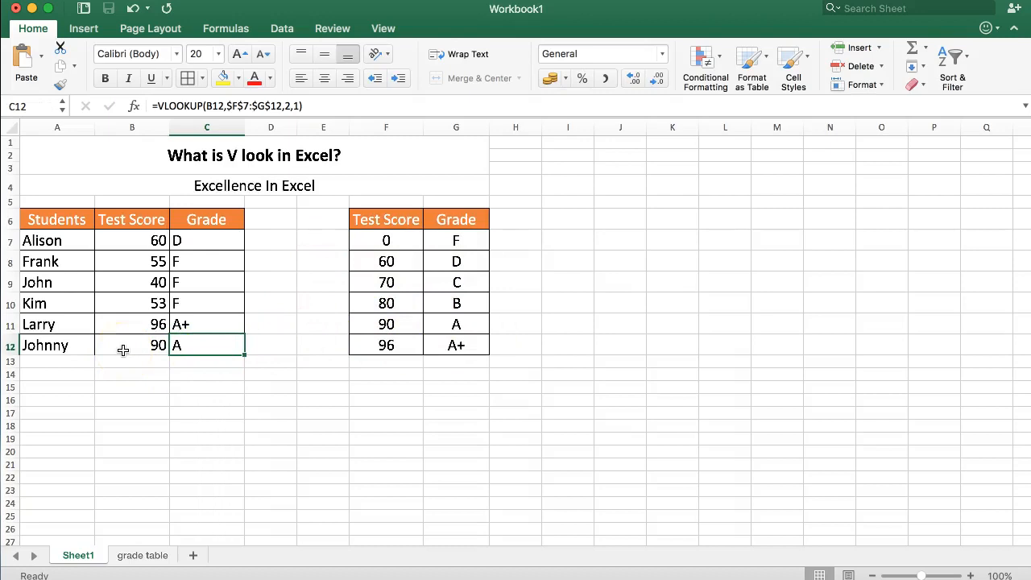